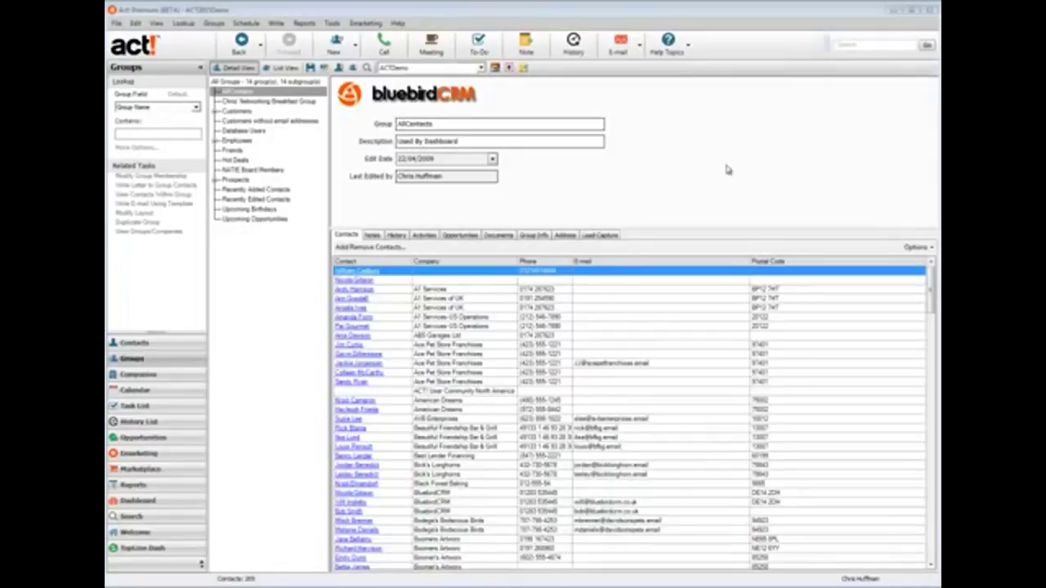
- Create a new group named "Newsletter Subscribers"
left_click(337, 49)
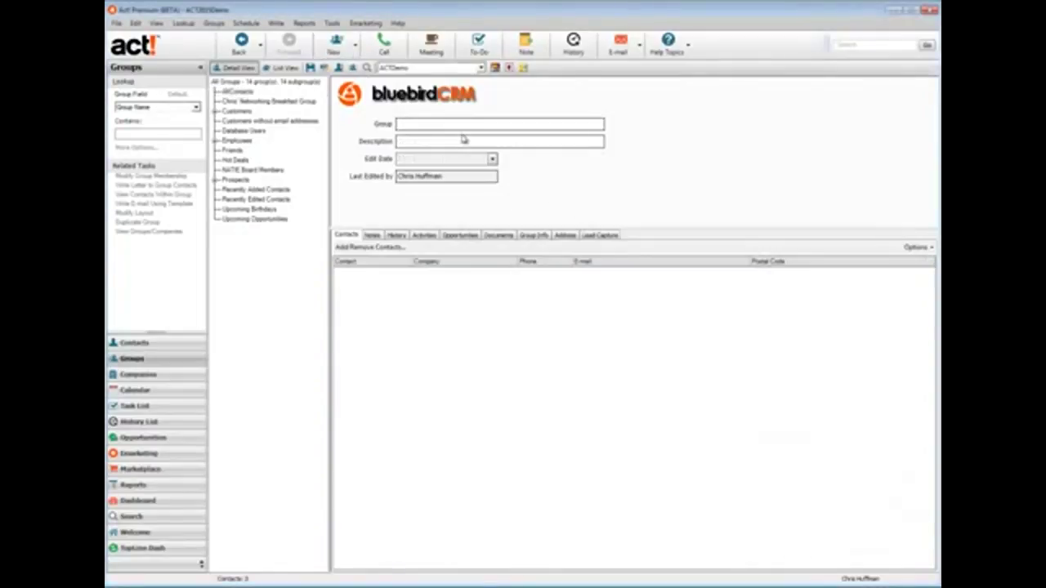
type("New")
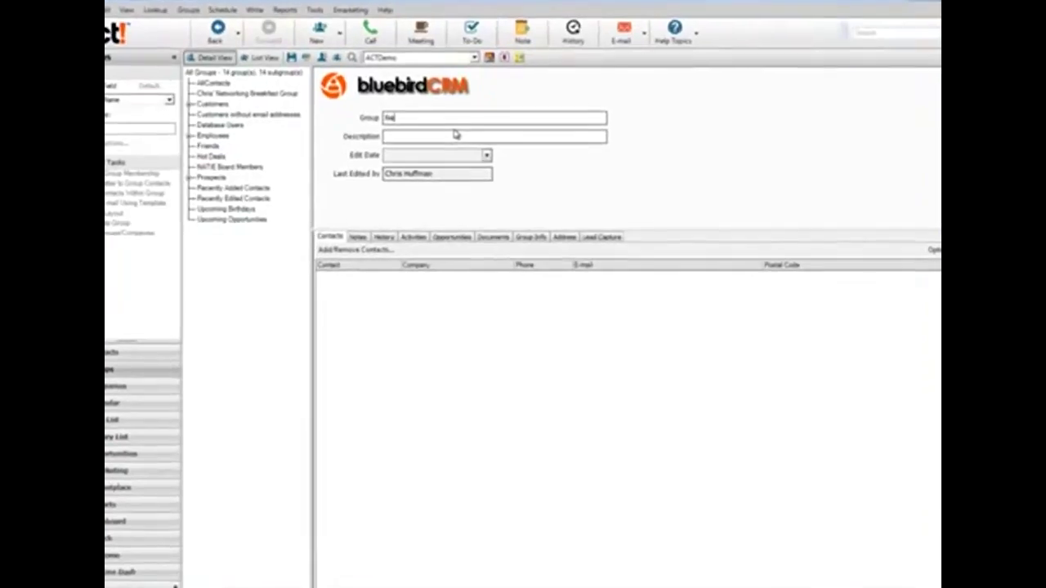
key("BackSpace")
type("wsletter S")
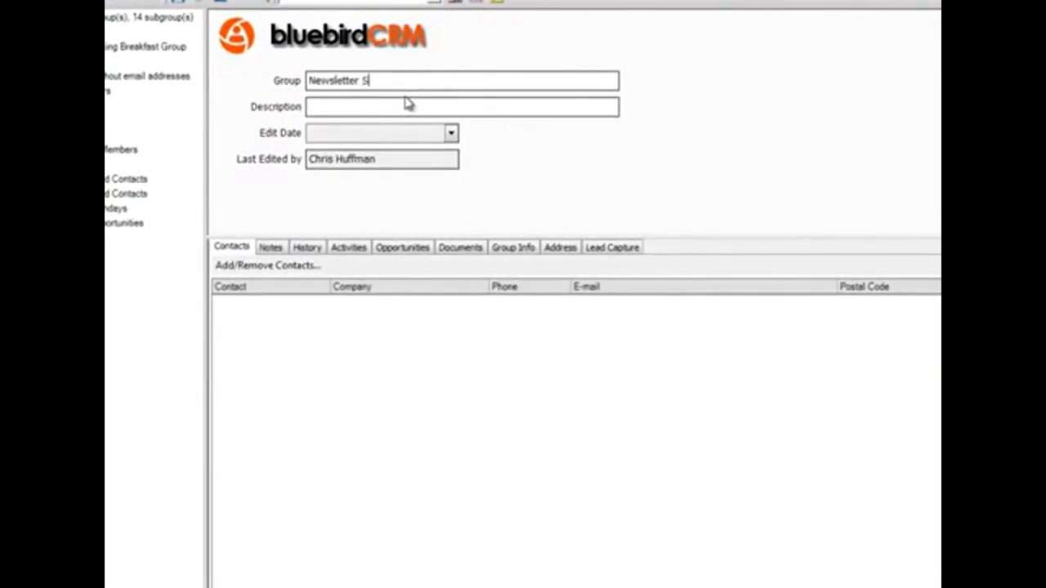
type("ubscribers")
- Start a new lead-capture webform for the Newsletter Subscribers group, using the Extended set of details
left_click(623, 254)
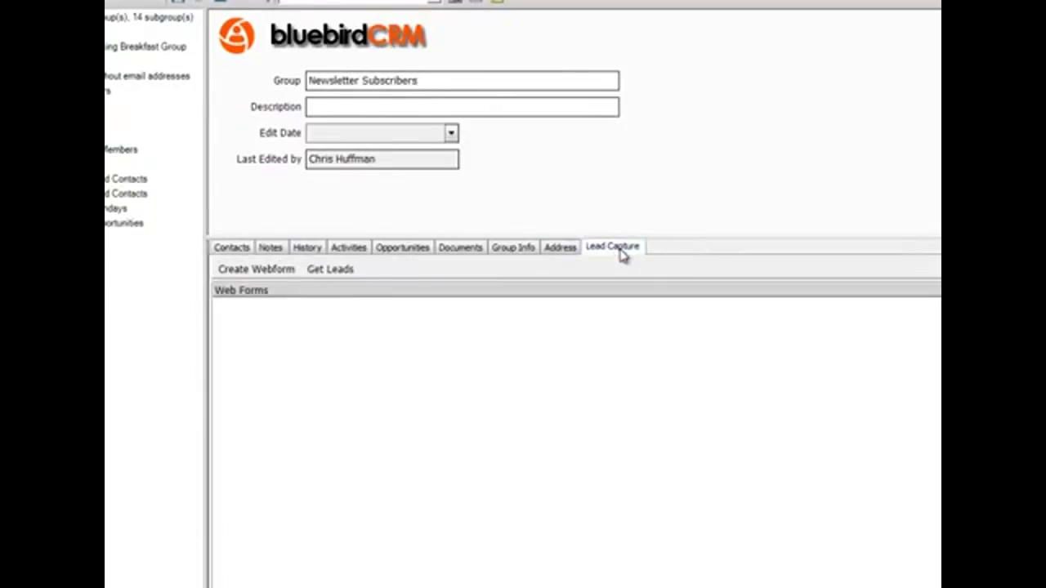
left_click(256, 270)
left_click_drag(724, 187, 488, 210)
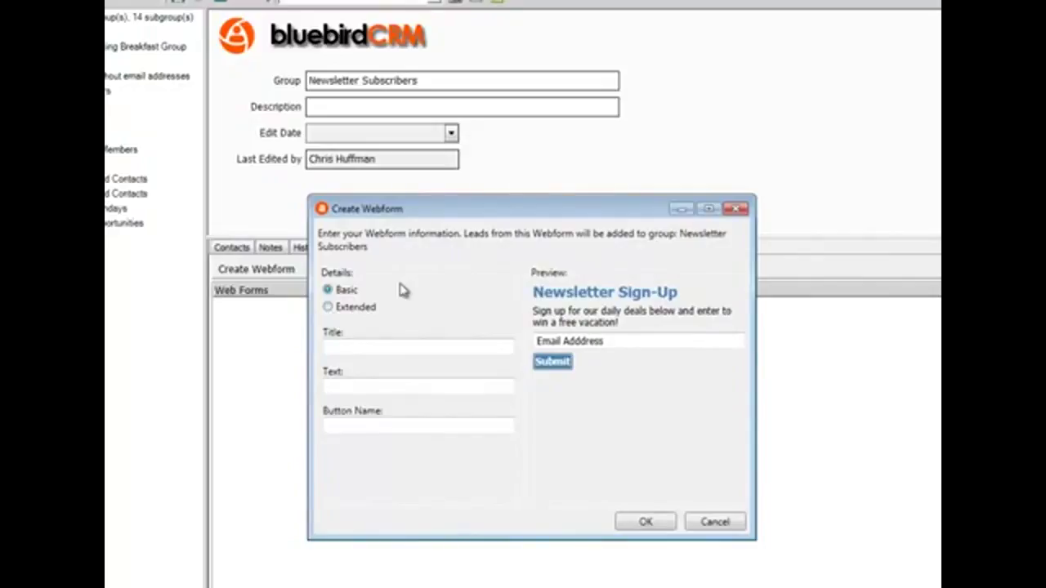
left_click(365, 314)
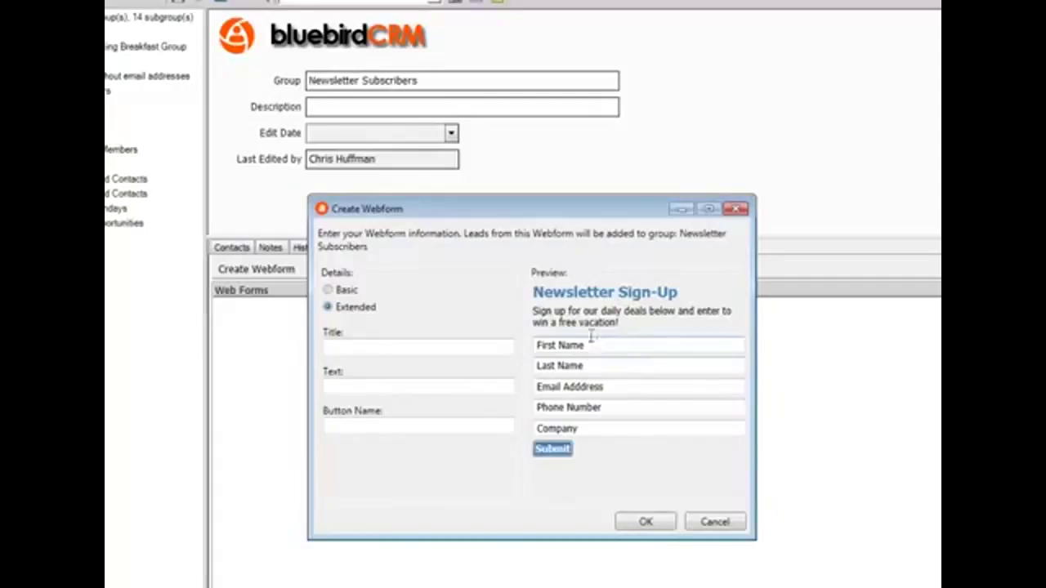
- Give the webform the title "Join our list" and the text "Sign up to receive great news"
left_click(400, 348)
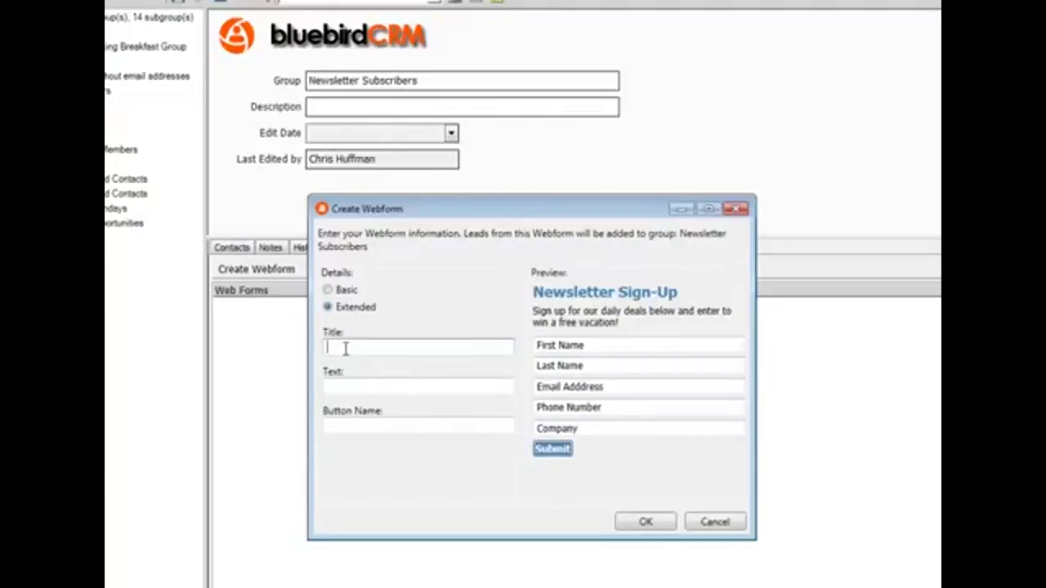
type("Join")
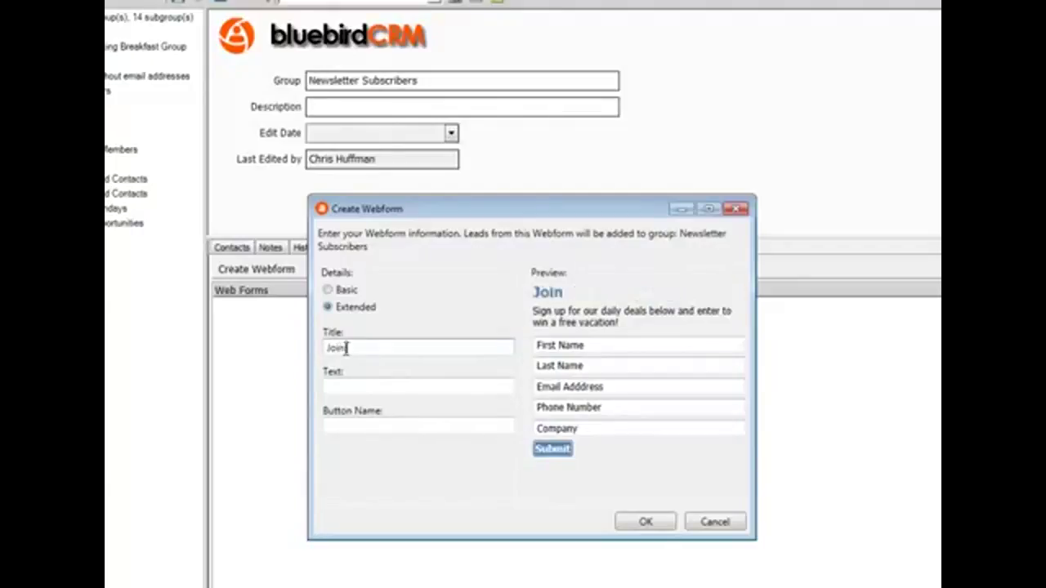
type(" our list")
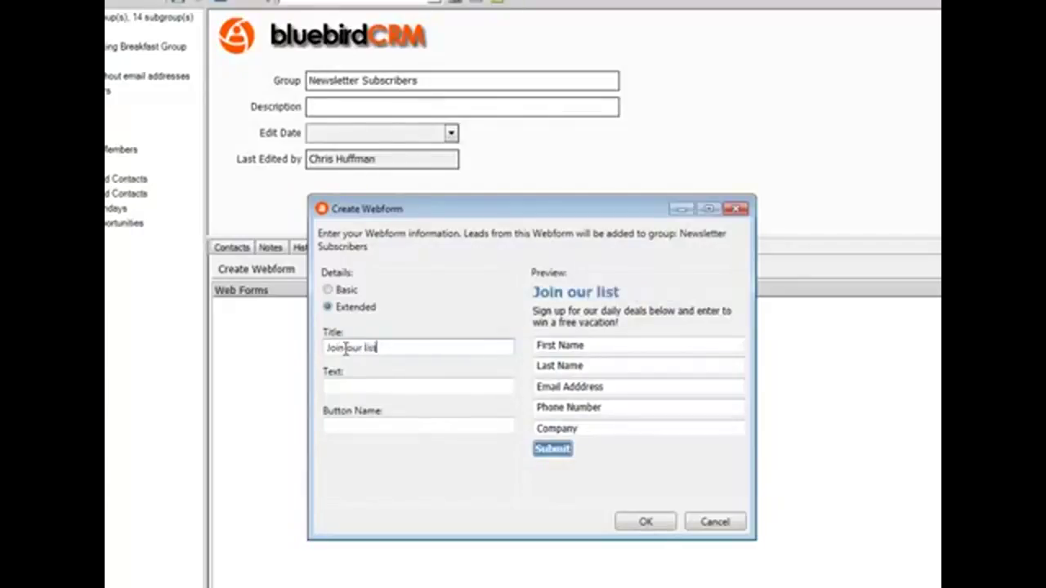
left_click(362, 384)
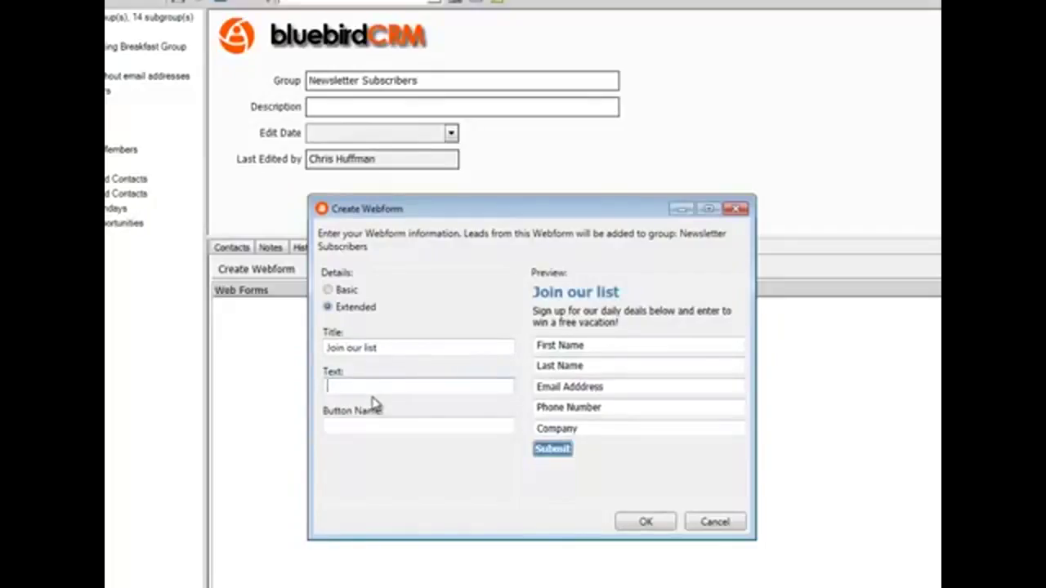
type("Sign up to receive greate news")
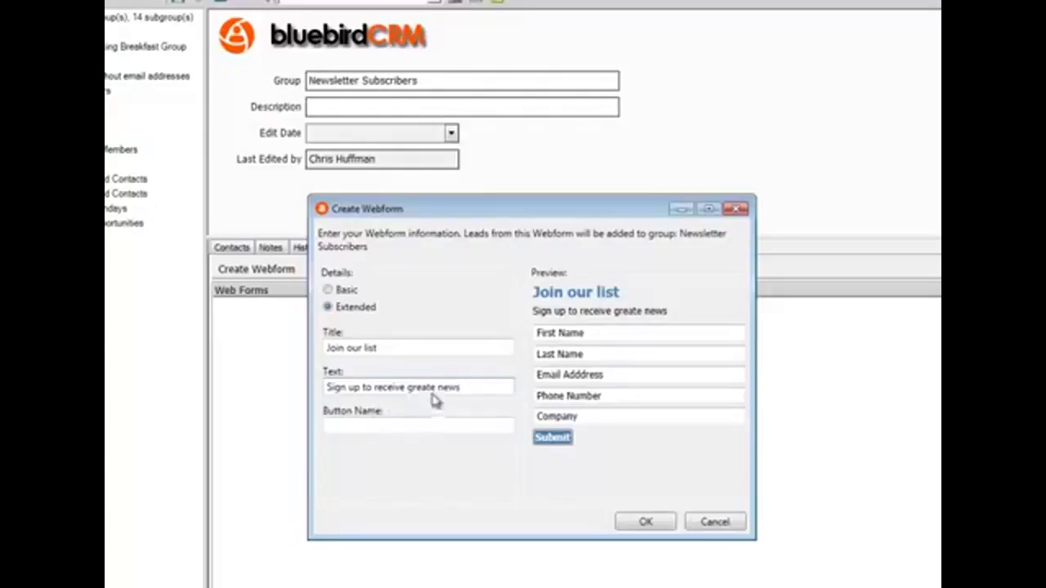
key("Left")
key("Left")
key("Left")
key("Left")
key("Left")
key("BackSpace")
- Name the webform's button "Subscribe" and generate the form
left_click(443, 430)
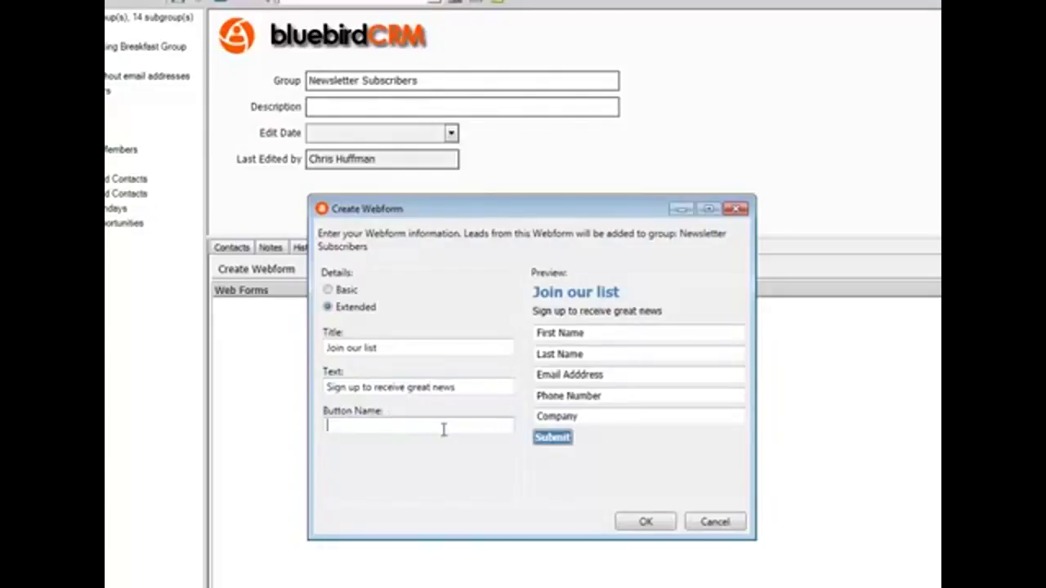
type("Subscribe")
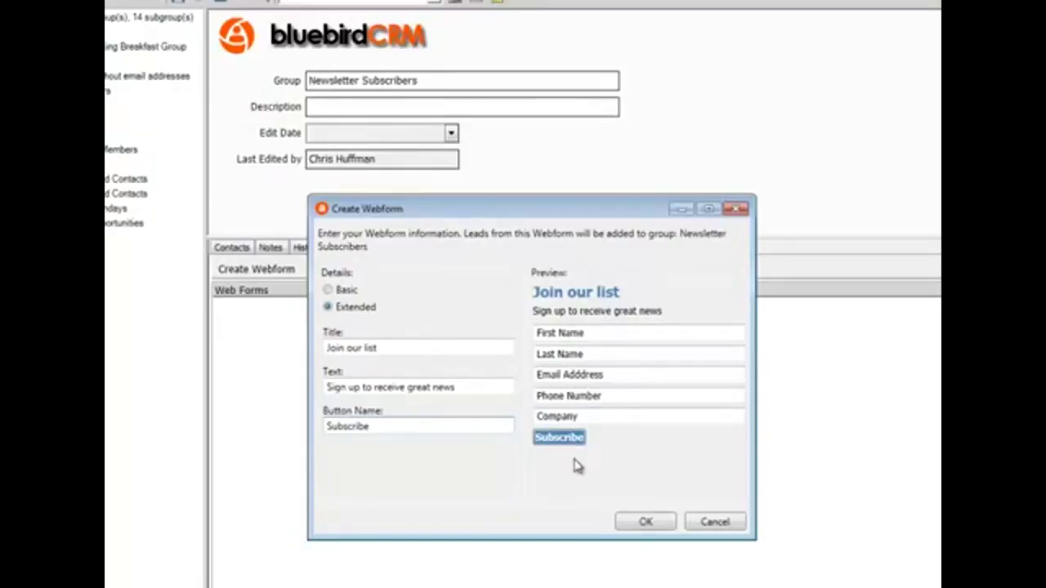
left_click(643, 522)
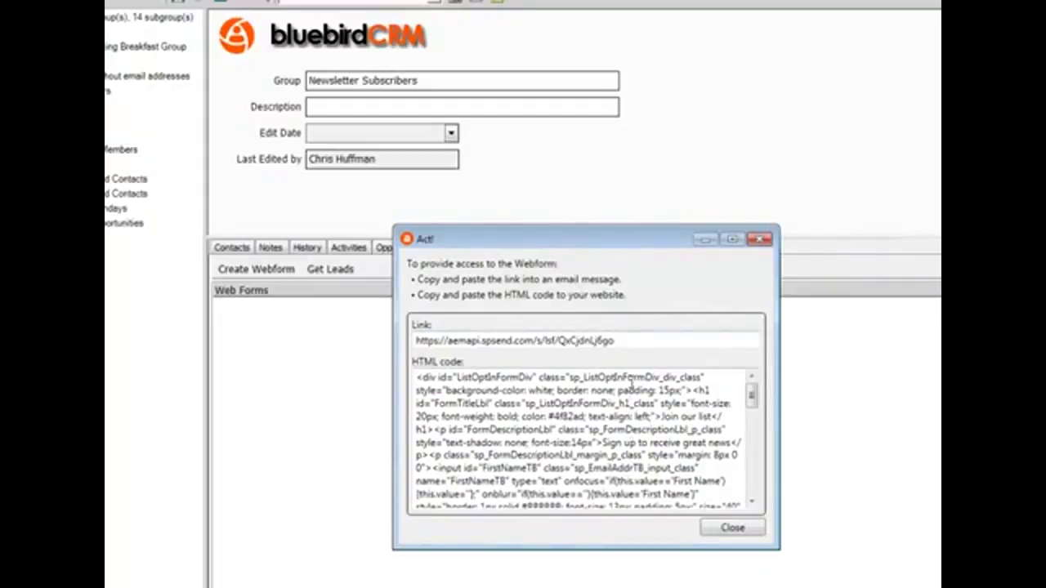
- Copy the webform's link, switch to the web browser and open the link in the empty tab
left_click(623, 342)
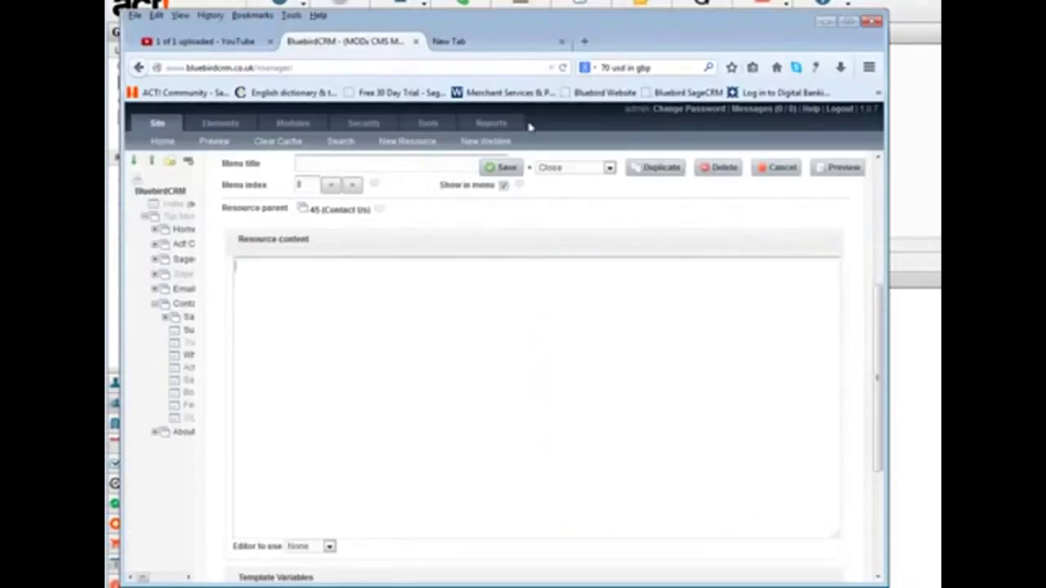
left_click(488, 45)
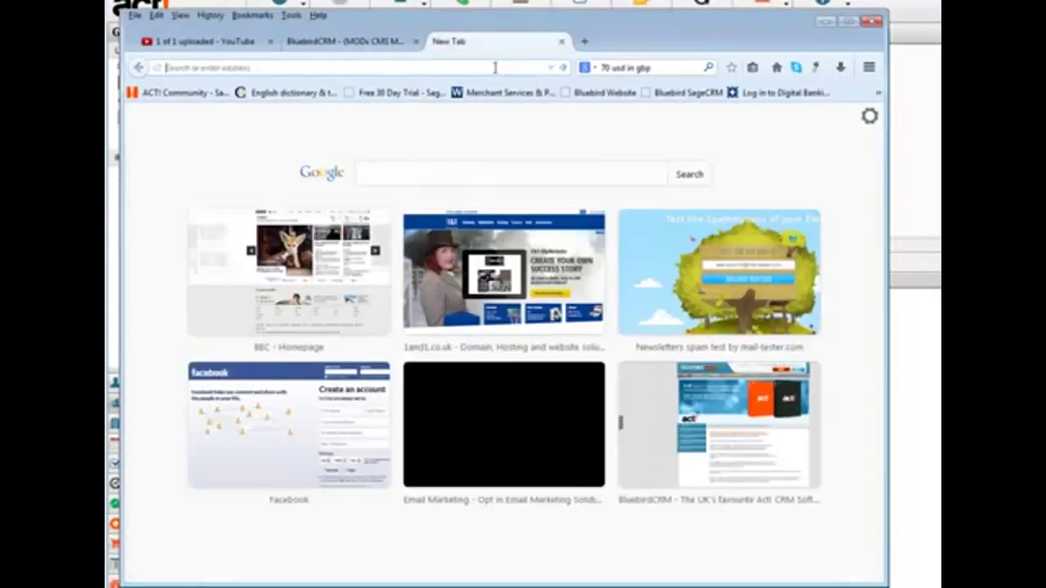
type("https://aemapi.spsend.com/s/t/f/QxCjdnLj6go")
key("Return")
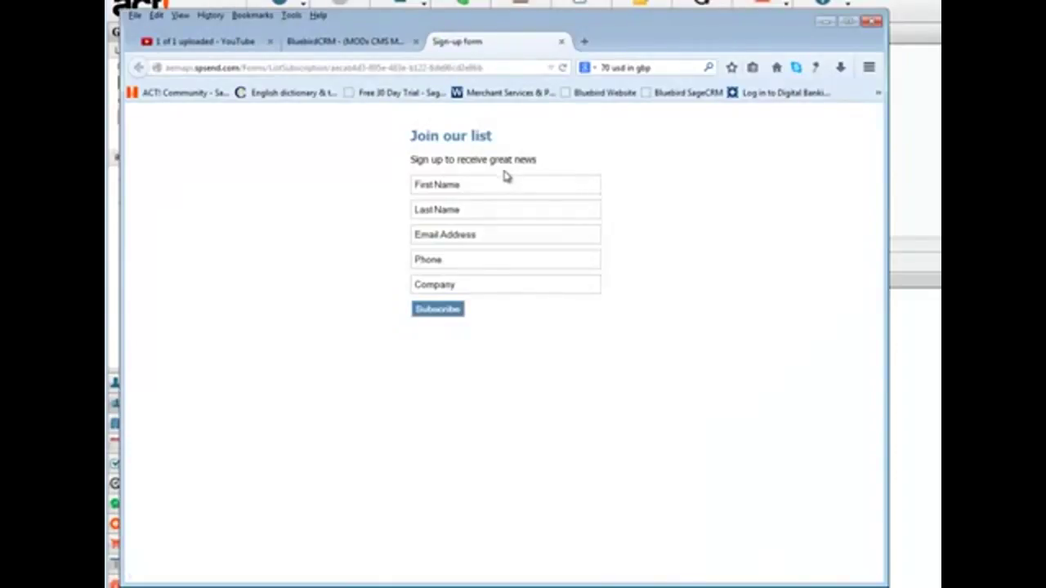
- Copy the webform's HTML code from Act!, paste it into the empty resource content in the browser's MODx manager, and save the resource
left_click(822, 27)
left_click(686, 395)
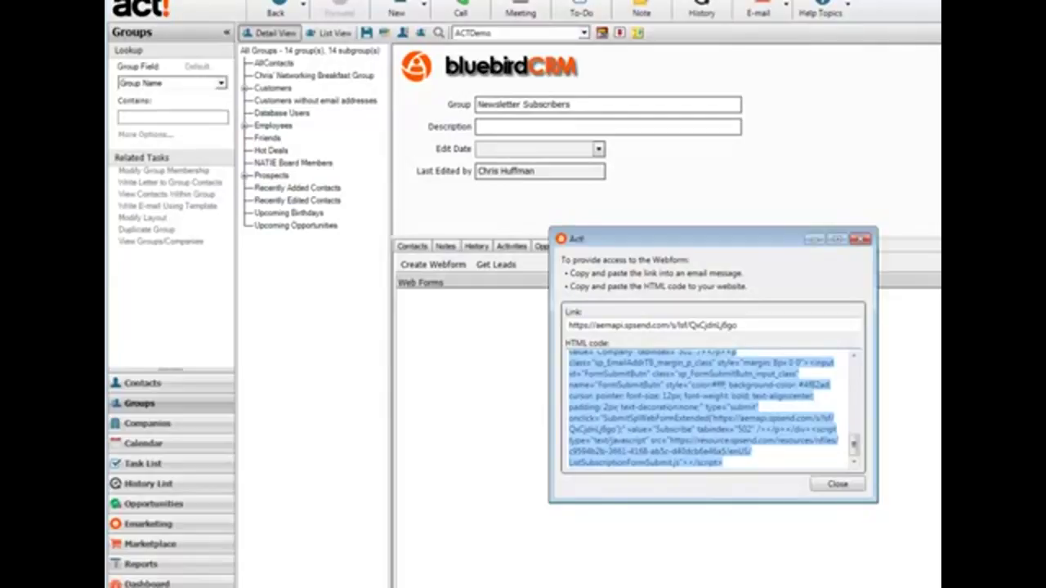
key("alt+Tab")
left_click(369, 46)
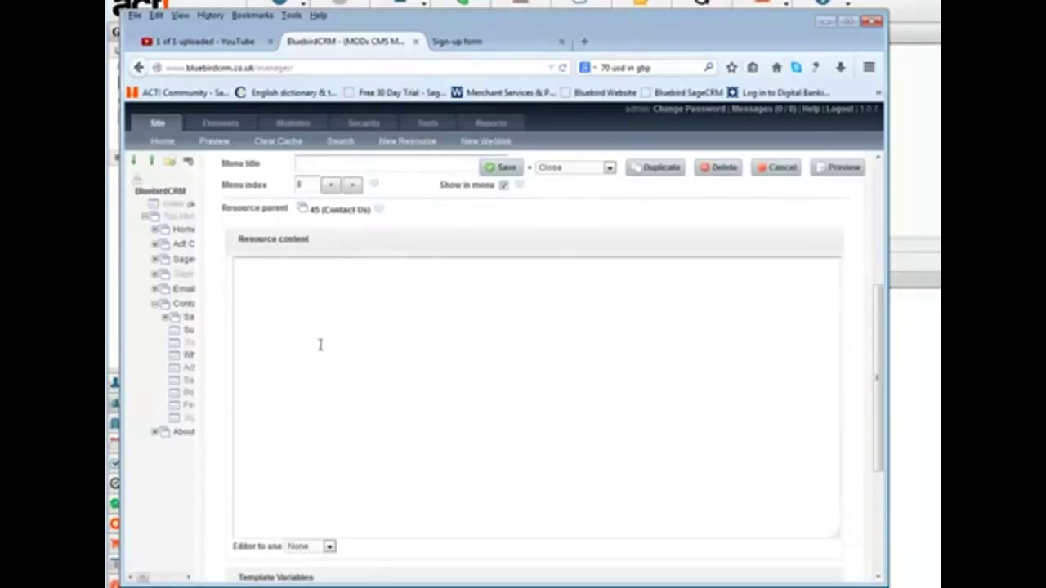
key("ctrl+v")
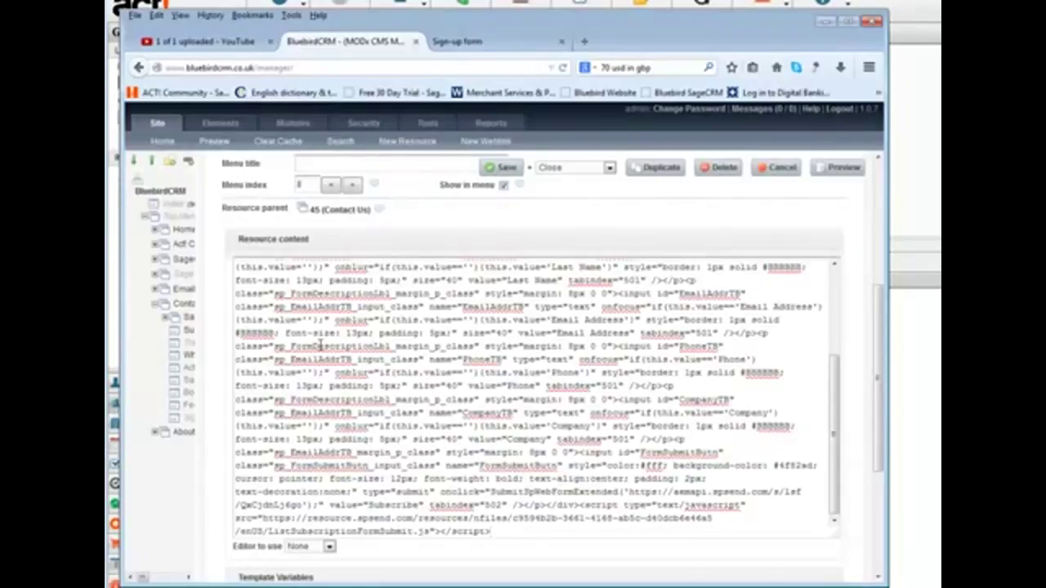
left_click(504, 168)
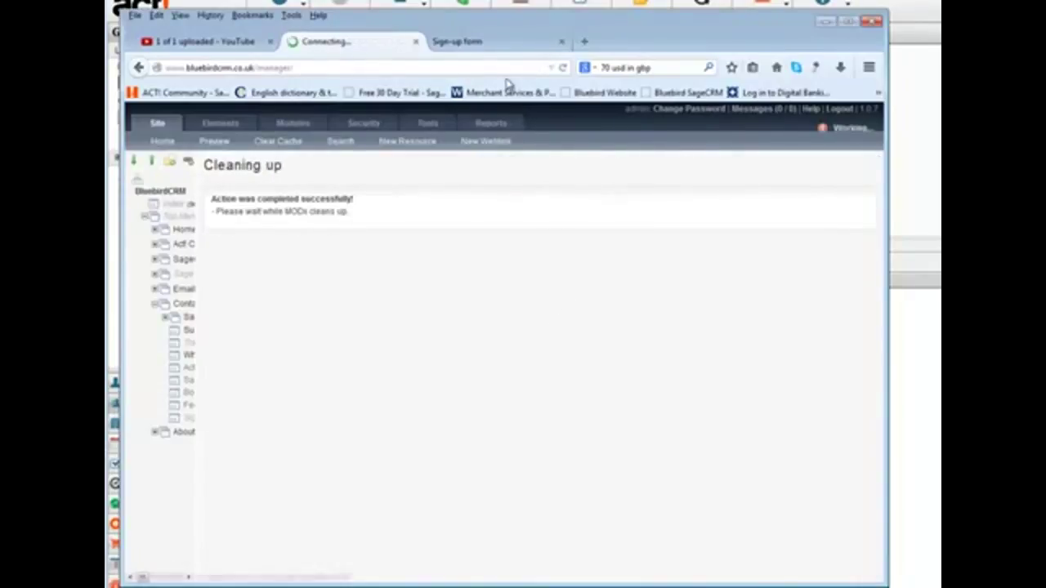
- Preview the web page and submit its sign-up form with the subscriber's first name, last name, e-mail, phone number and company "ABC plc"
left_click(841, 167)
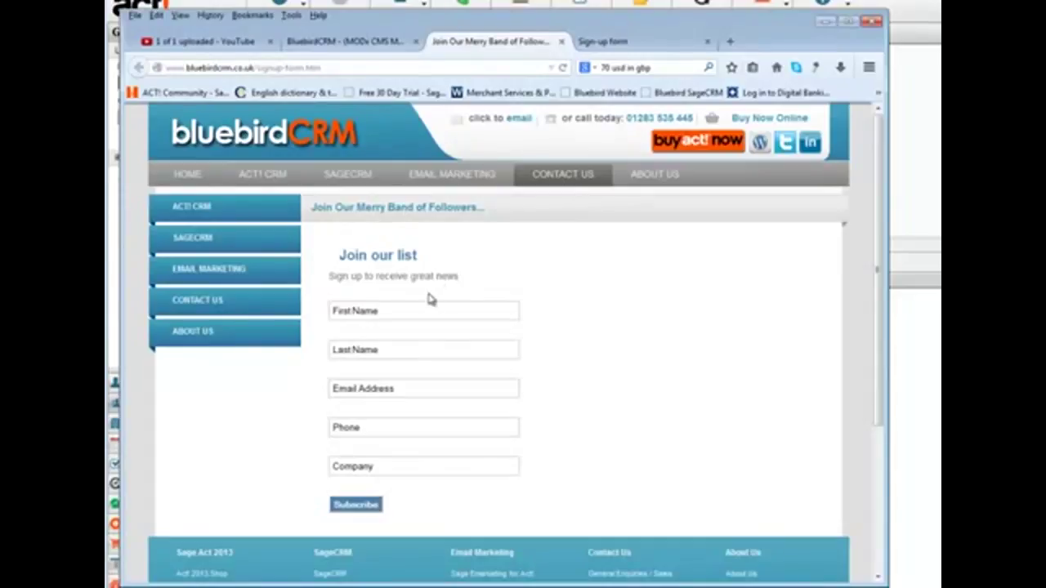
left_click(403, 310)
type("Stan")
key("Tab")
type("C")
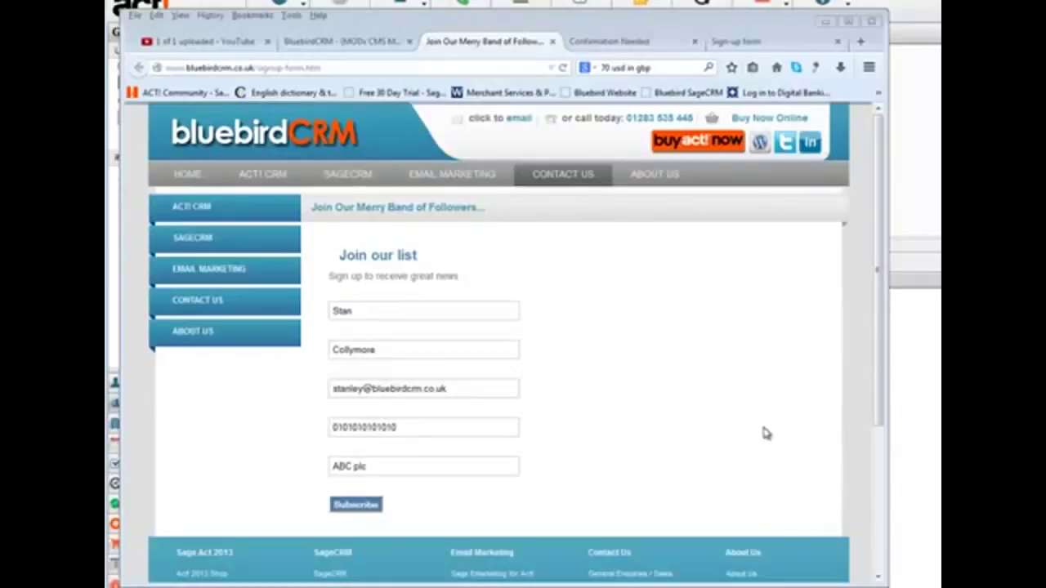
left_click(354, 505)
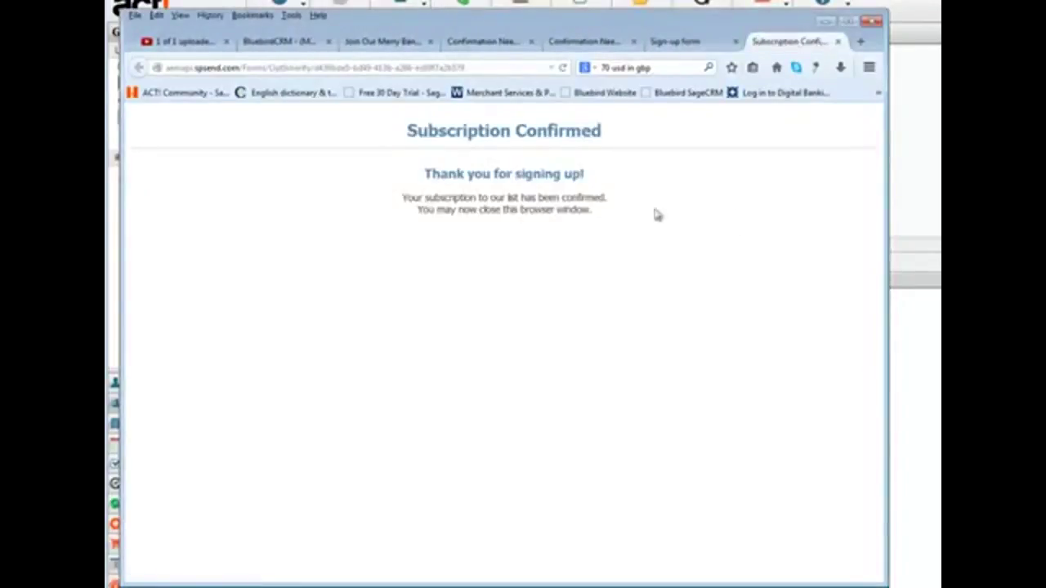
- Switch back to Act!, close the webform link and code dialog, and retrieve the leads for the group
left_click(899, 253)
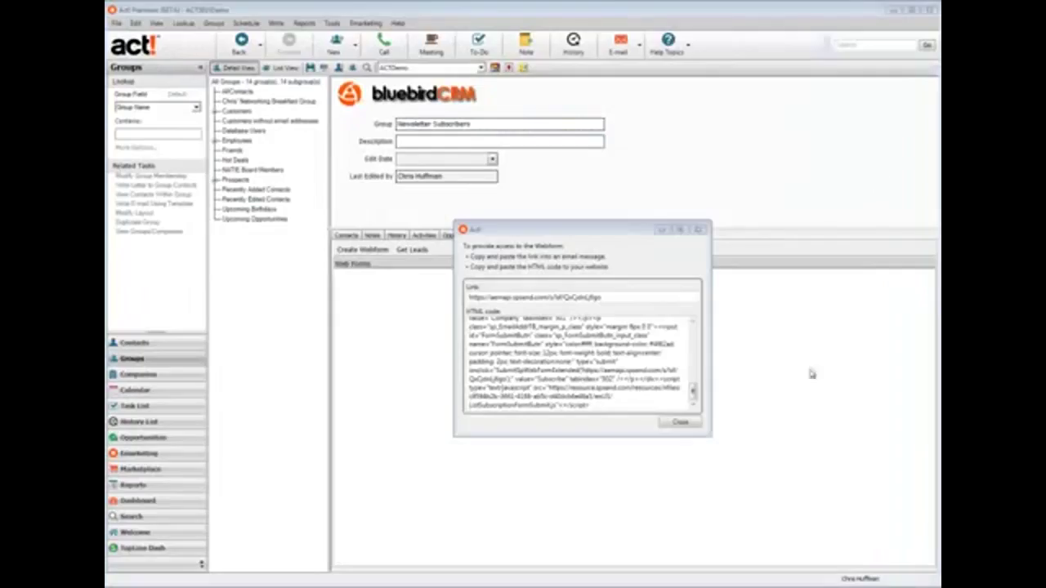
left_click(678, 423)
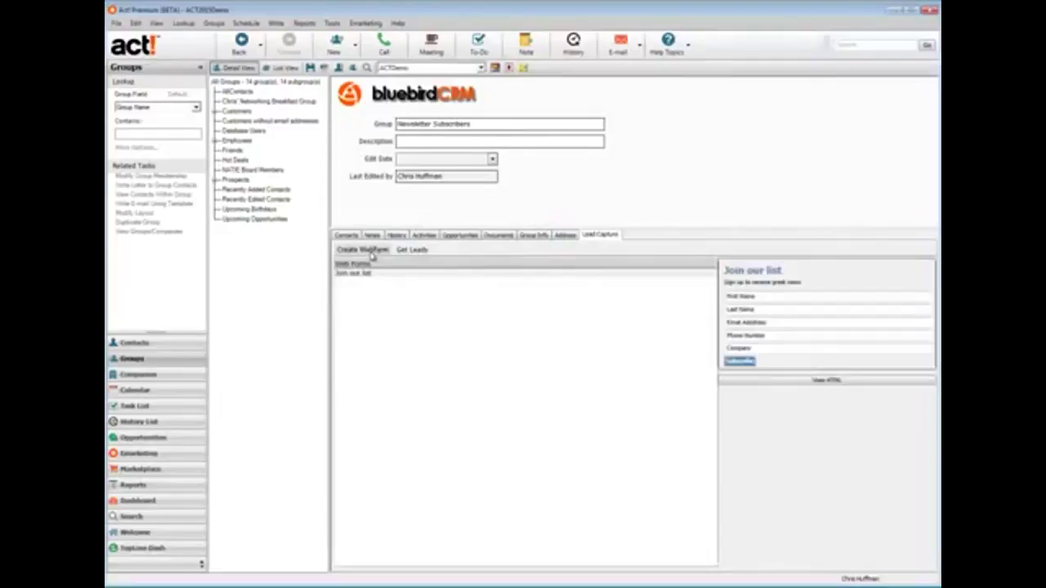
left_click(413, 251)
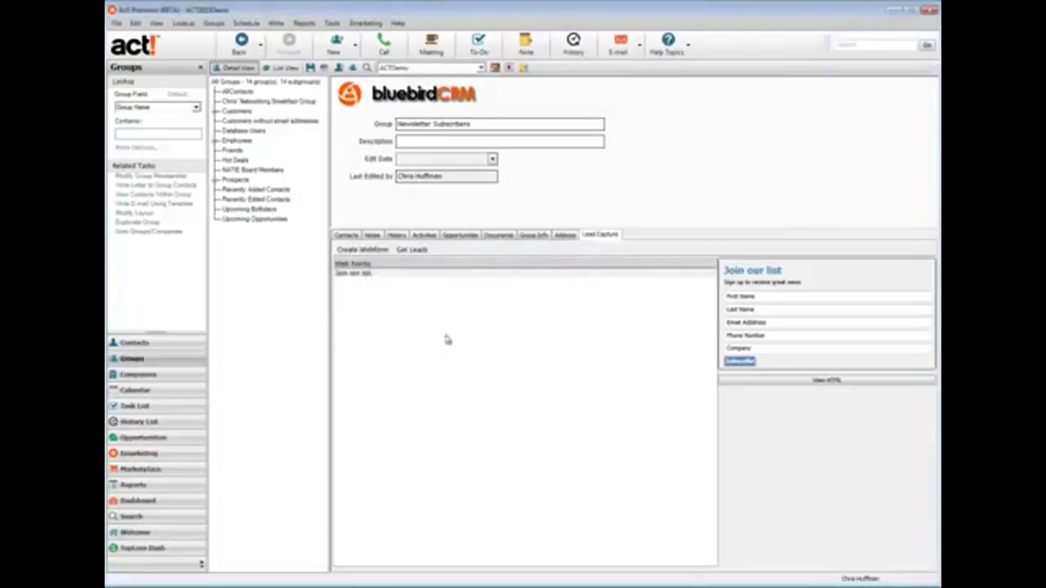
- Open the captured contact from the group's contact list and examine its Referred By field and contact access details
left_click(347, 236)
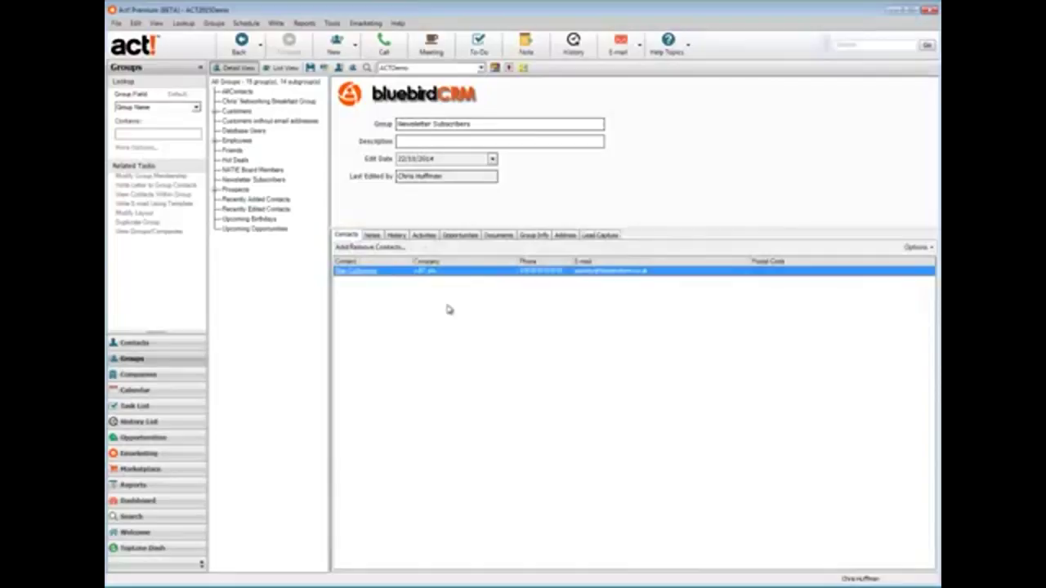
double_click(360, 274)
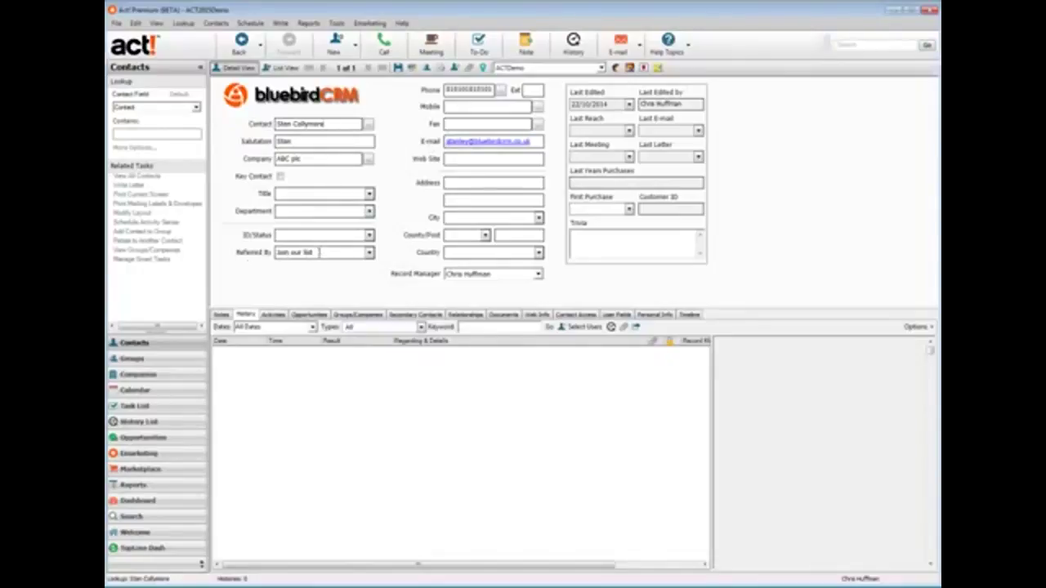
left_click_drag(321, 252, 268, 255)
left_click(569, 317)
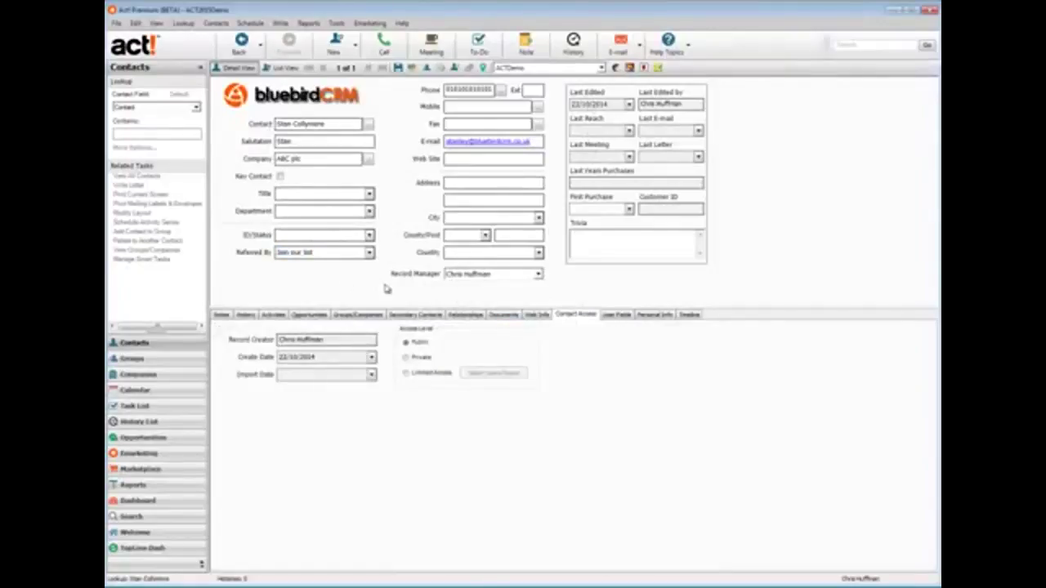